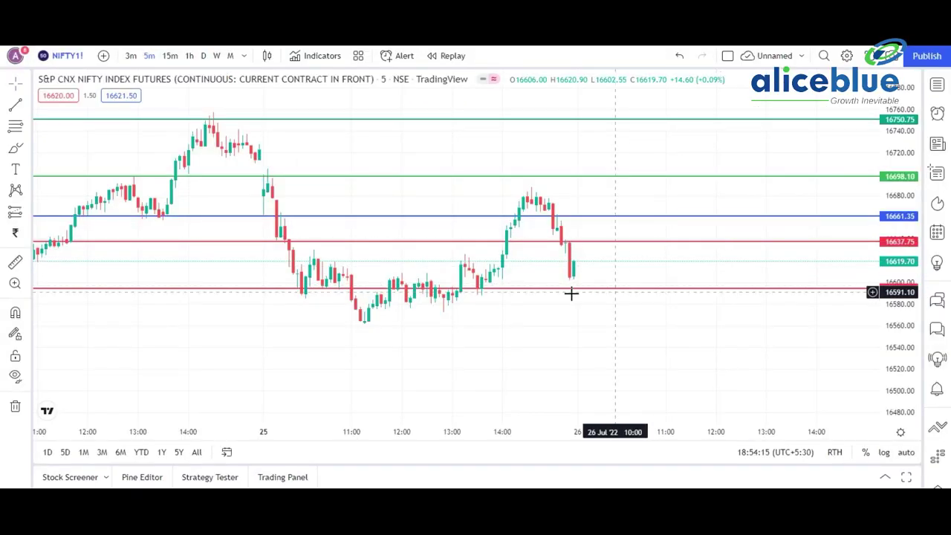
Step: Pan back to the 22nd's candles, then sketch and discard an ellipse around the blue-level consolidation
left_click_drag(533, 346, 647, 337)
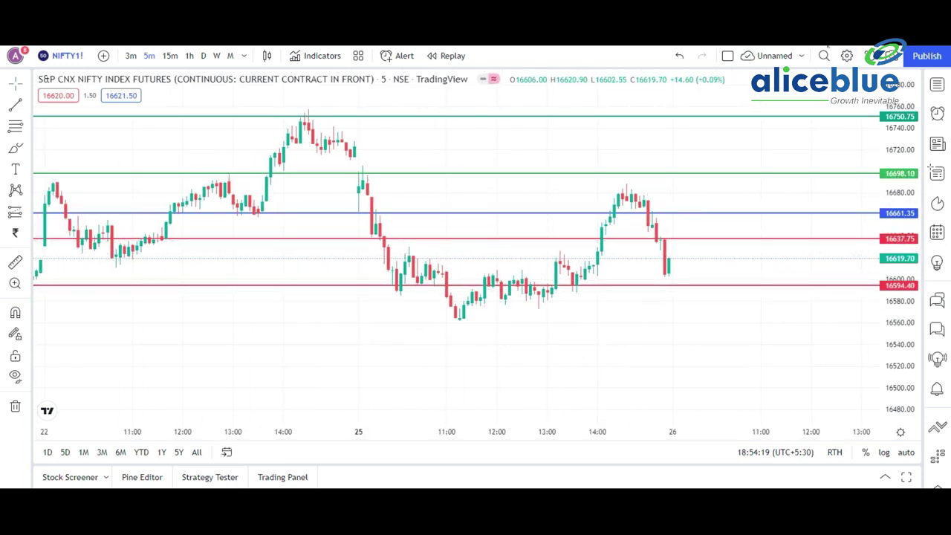
mouse_move(367, 206)
left_mouse_down()
mouse_move(306, 214)
mouse_move(162, 205)
mouse_move(230, 223)
mouse_move(367, 213)
mouse_move(175, 205)
mouse_move(136, 214)
mouse_move(152, 219)
left_mouse_up()
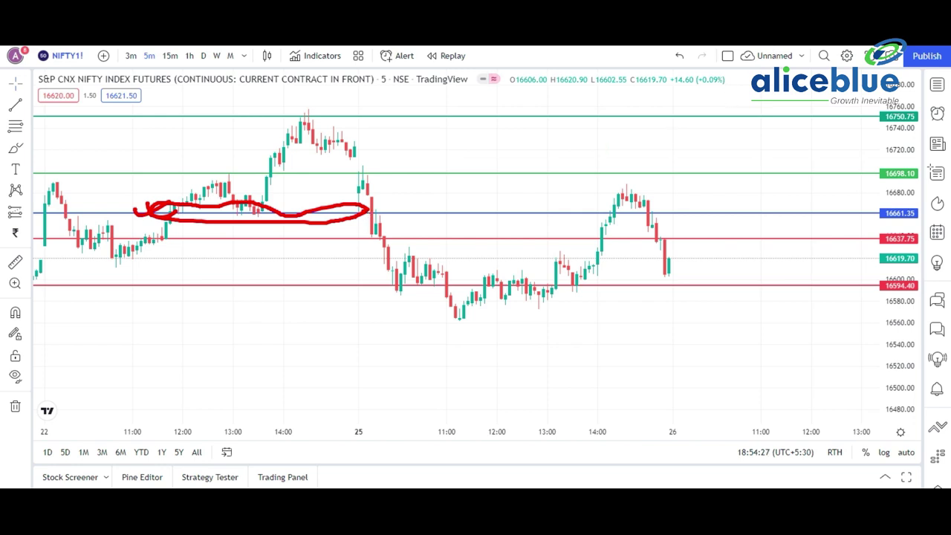
key("Escape")
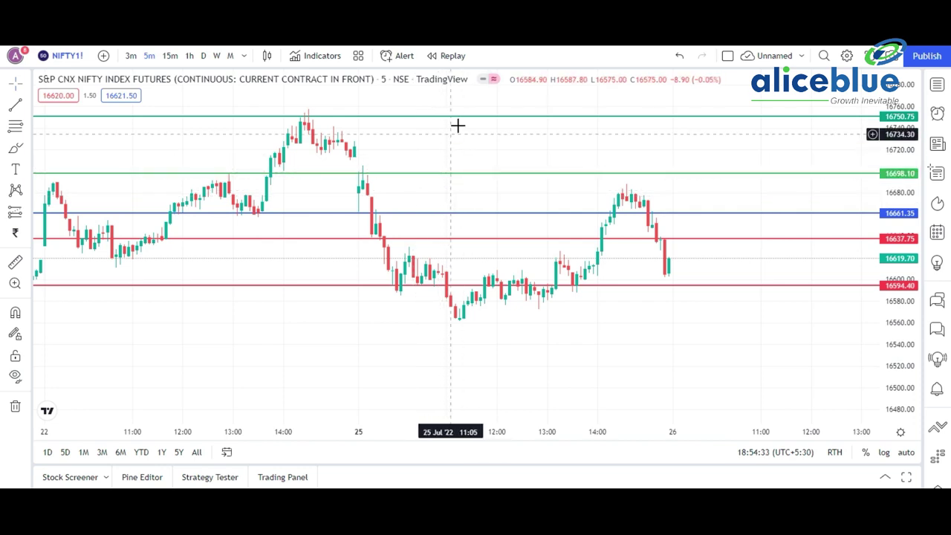
Step: Set the top green line to 16750.75 and circle the candles hitting the blue and red levels
left_click_drag(458, 111, 456, 115)
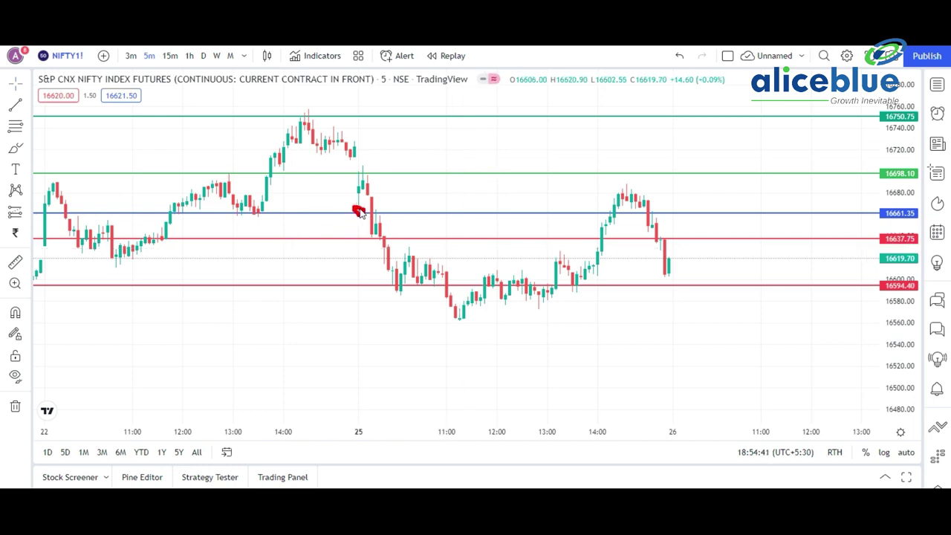
mouse_move(371, 164)
left_mouse_down()
mouse_move(362, 184)
mouse_move(376, 243)
mouse_move(395, 227)
mouse_move(365, 244)
mouse_move(405, 237)
left_mouse_up()
mouse_move(369, 223)
left_mouse_down()
mouse_move(372, 244)
mouse_move(380, 224)
mouse_move(385, 245)
mouse_move(394, 225)
mouse_move(386, 249)
mouse_move(402, 223)
mouse_move(375, 236)
mouse_move(397, 291)
left_mouse_up()
mouse_move(364, 174)
left_mouse_down()
mouse_move(400, 158)
mouse_move(419, 166)
mouse_move(355, 176)
mouse_move(371, 174)
left_mouse_up()
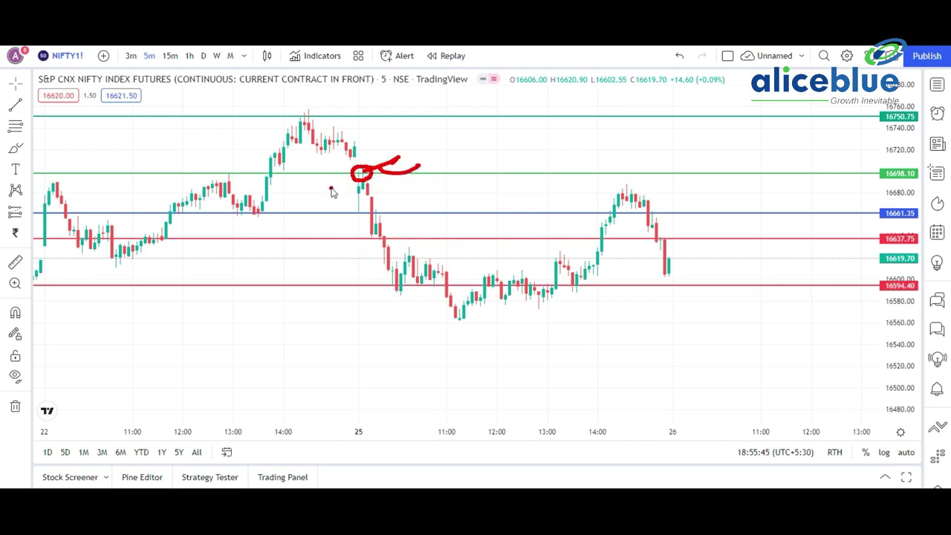
mouse_move(383, 231)
left_mouse_down()
mouse_move(356, 236)
mouse_move(386, 236)
left_mouse_up()
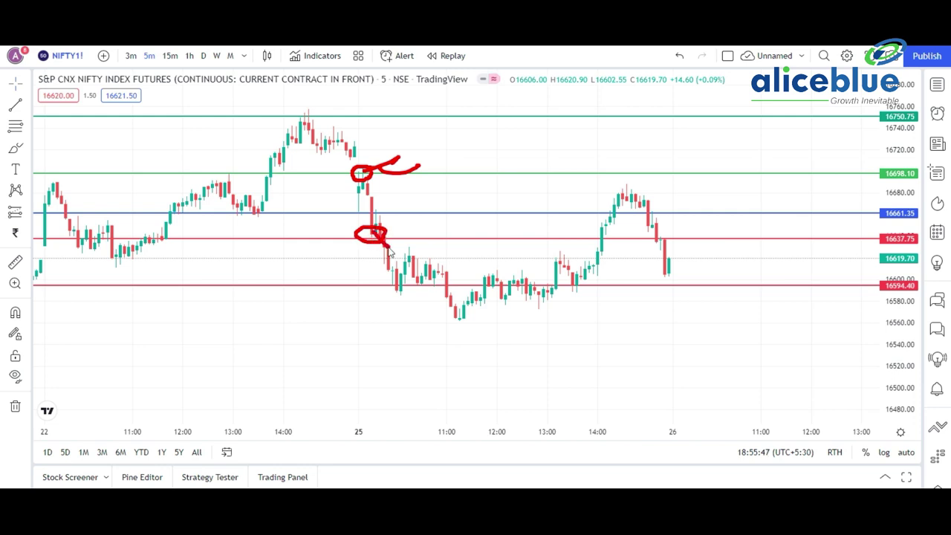
mouse_move(391, 280)
left_mouse_down()
mouse_move(427, 269)
mouse_move(421, 287)
left_mouse_up()
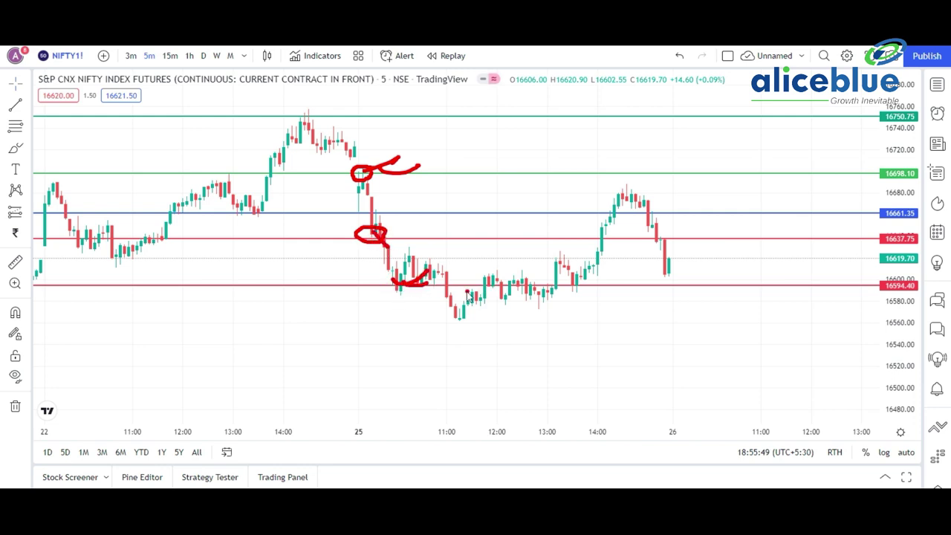
mouse_move(389, 256)
left_mouse_down()
mouse_move(475, 314)
mouse_move(573, 279)
mouse_move(406, 251)
mouse_move(394, 260)
mouse_move(450, 294)
mouse_move(556, 294)
mouse_move(568, 279)
left_mouse_up()
left_click_drag(406, 256, 704, 248)
mouse_move(591, 256)
left_mouse_down()
mouse_move(638, 175)
mouse_move(617, 192)
mouse_move(639, 177)
left_mouse_up()
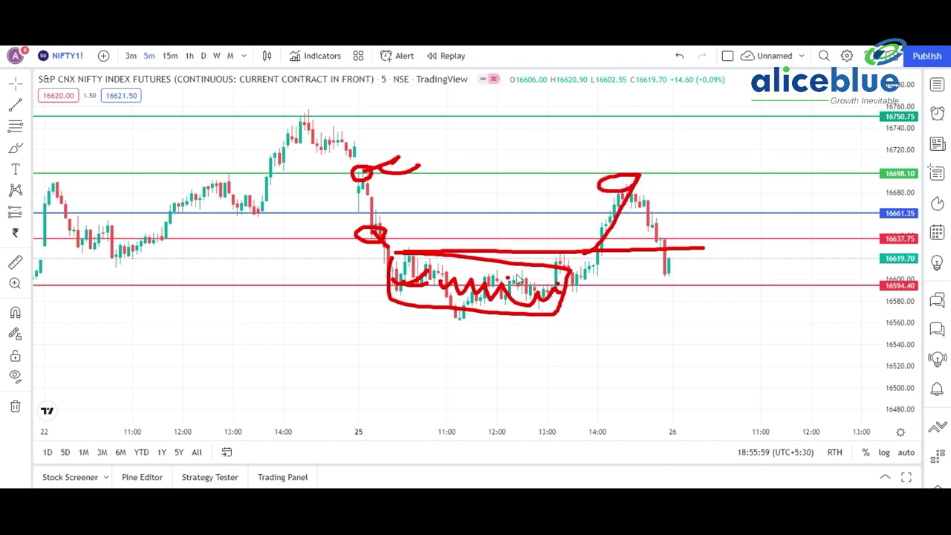
key("Escape")
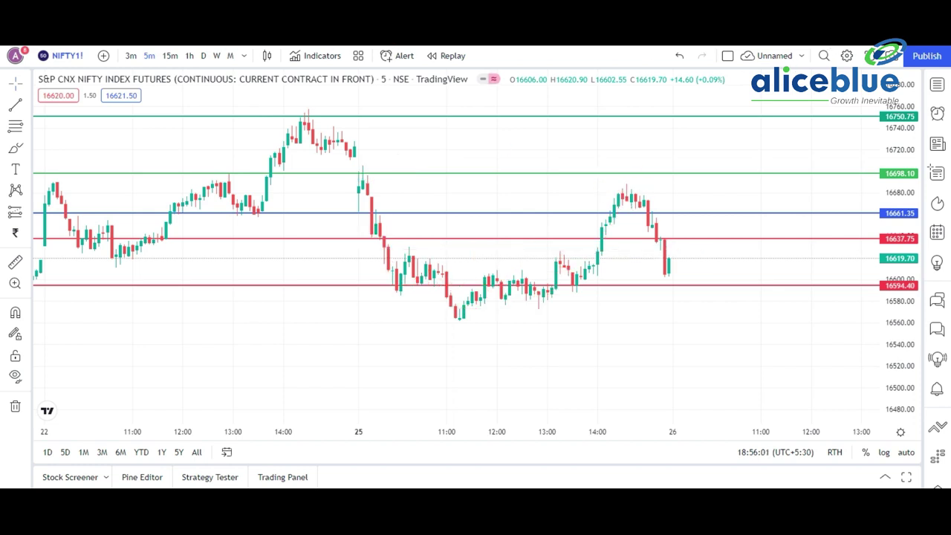
Step: Switch to the BANKNIFTY futures 5-minute chart and frame its candles and level lines
key("ctrl+Tab")
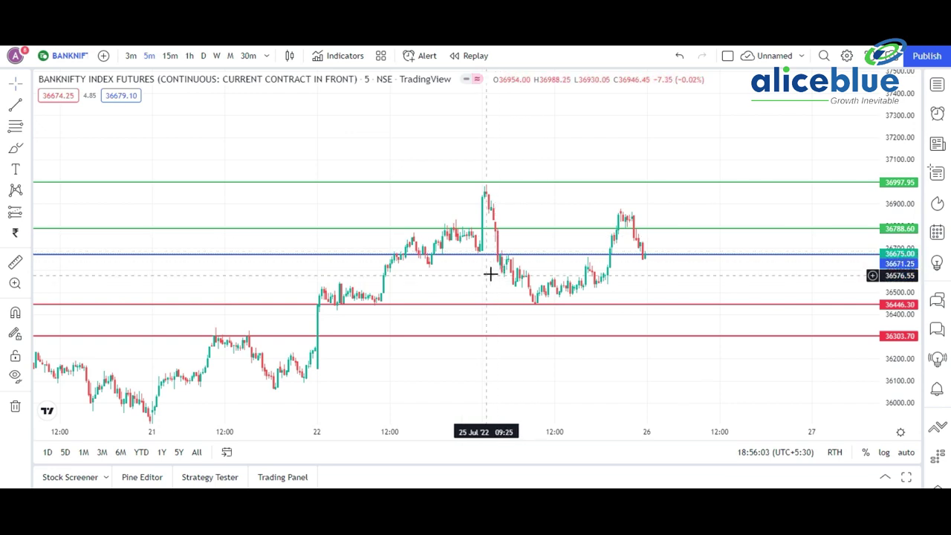
scroll(490, 273, "up", 2)
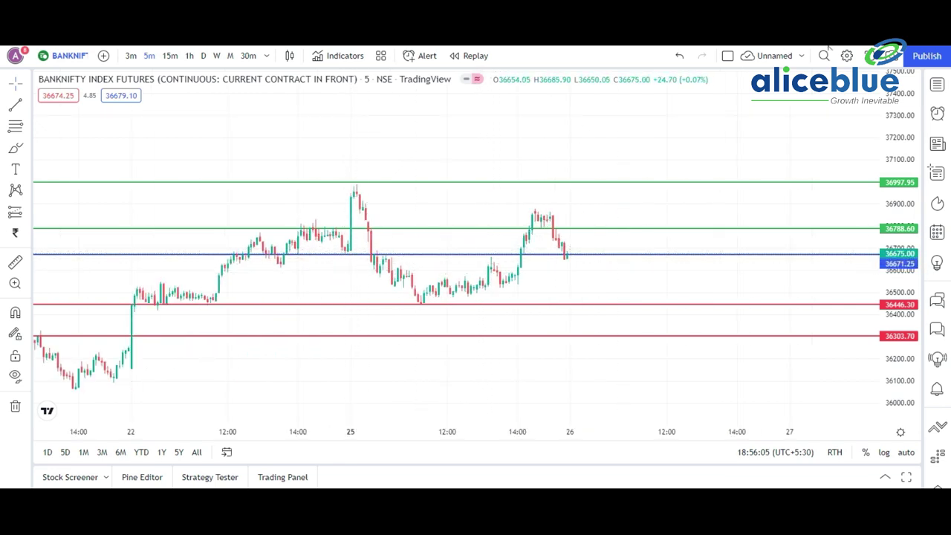
mouse_move(348, 243)
left_mouse_down()
mouse_move(331, 278)
mouse_move(349, 269)
mouse_move(348, 245)
mouse_move(214, 247)
mouse_move(349, 257)
mouse_move(346, 240)
left_mouse_up()
Step: Draw a freehand path from the spike top tracing the drop to the second peak
mouse_move(360, 198)
left_mouse_down()
mouse_move(338, 197)
mouse_move(353, 204)
left_mouse_up()
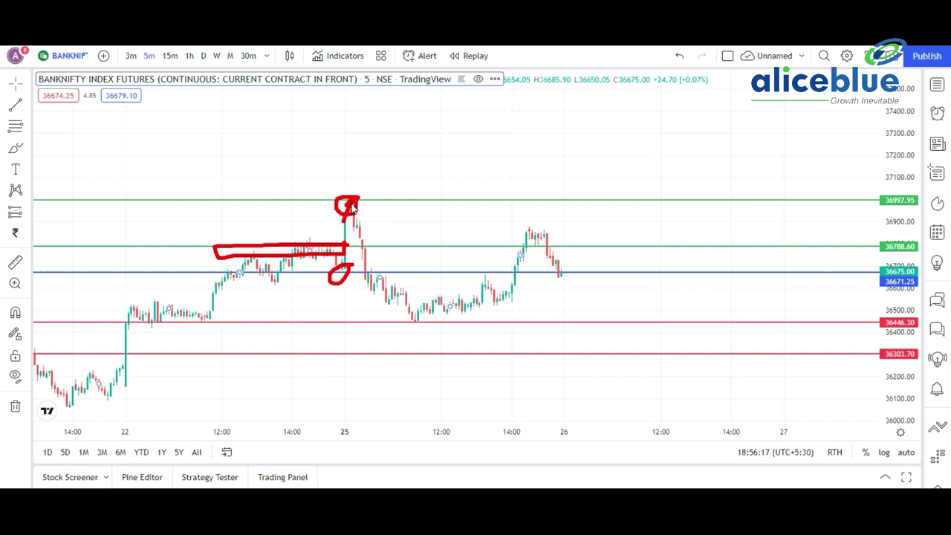
mouse_move(352, 208)
left_mouse_down()
mouse_move(369, 281)
mouse_move(365, 273)
mouse_move(416, 329)
mouse_move(518, 269)
mouse_move(514, 284)
mouse_move(518, 252)
mouse_move(534, 232)
mouse_move(550, 242)
mouse_move(536, 245)
left_mouse_up()
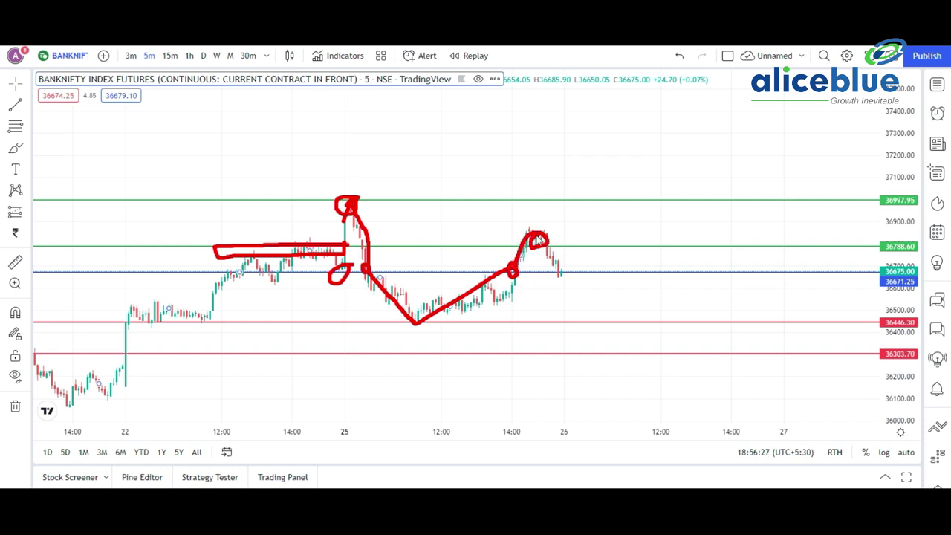
left_click(548, 255)
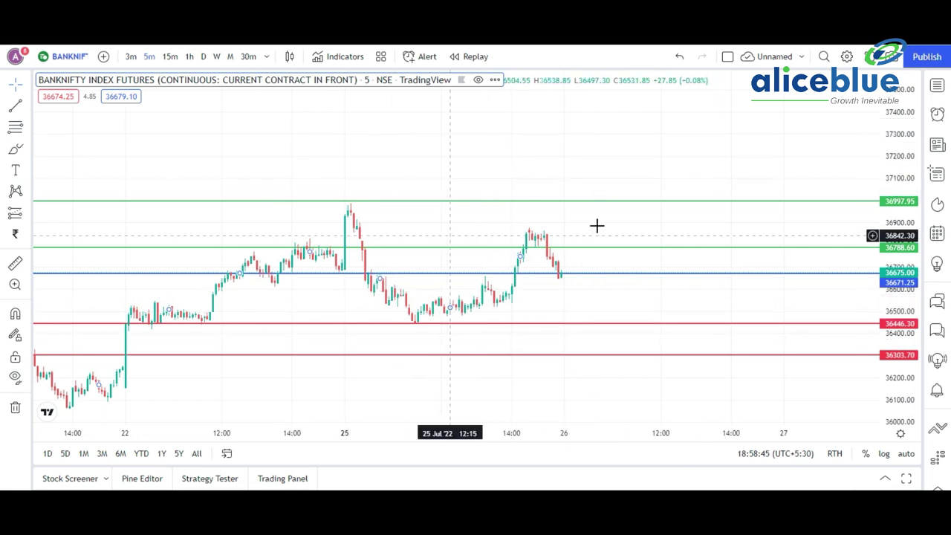
Step: Find Advance Decline Line among the Technicals indicators and add it to the BANKNIFTY chart
left_click(324, 58)
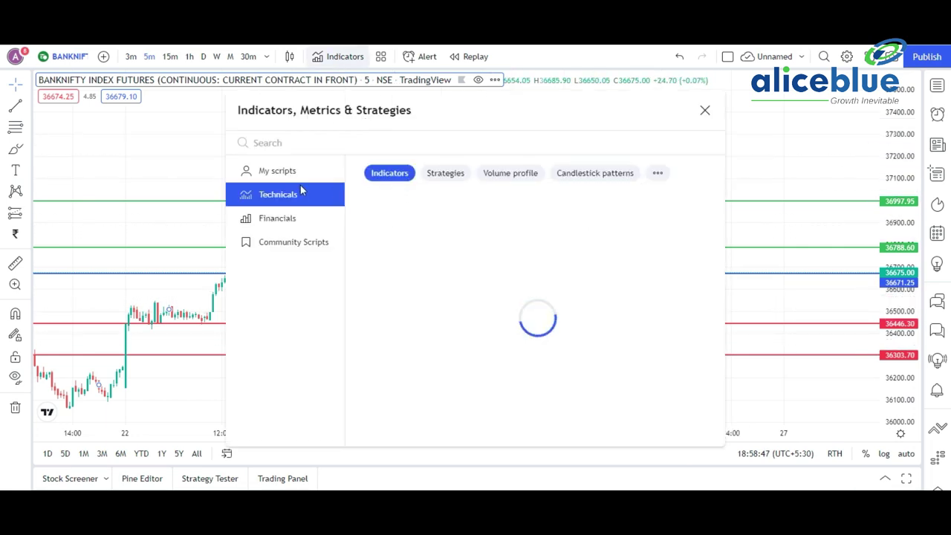
type("rsi")
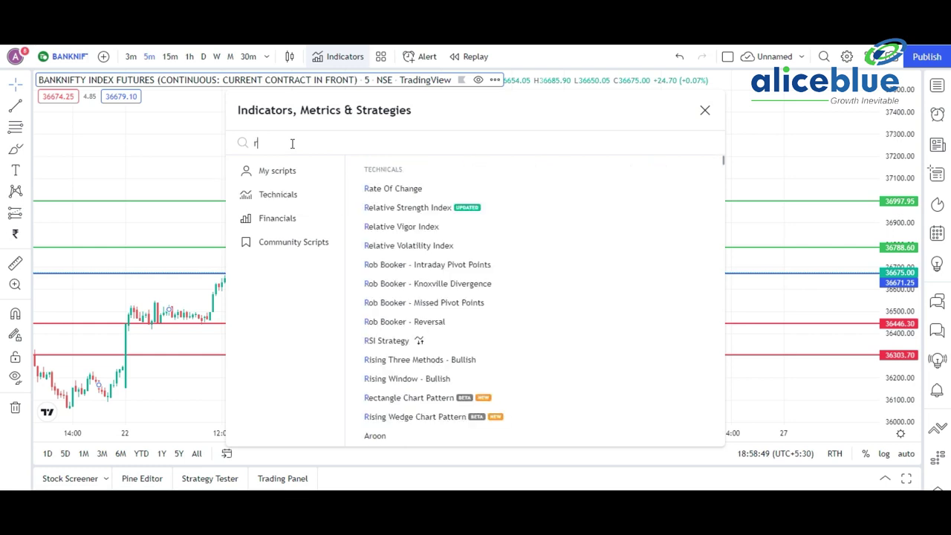
double_click(300, 150)
type("arron")
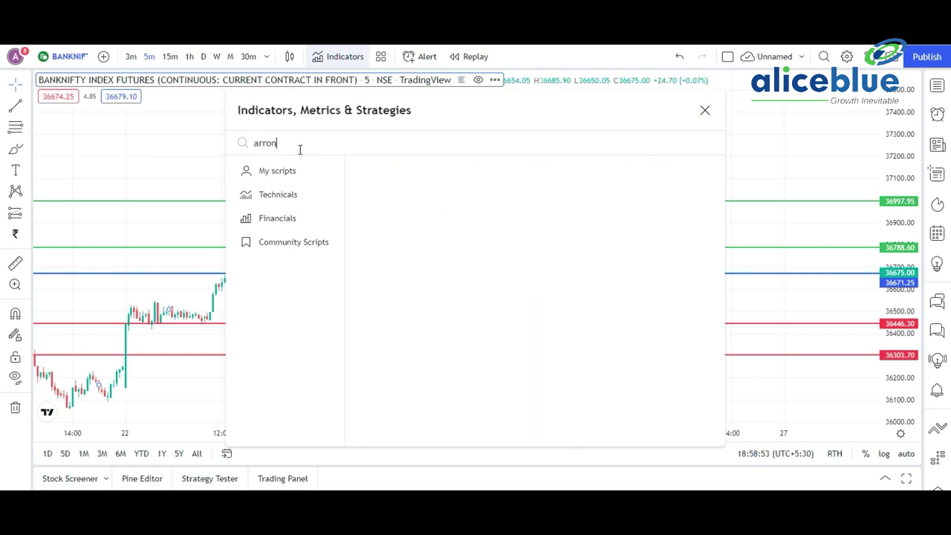
key("BackSpace")
key("BackSpace")
key("BackSpace")
key("BackSpace")
key("BackSpace")
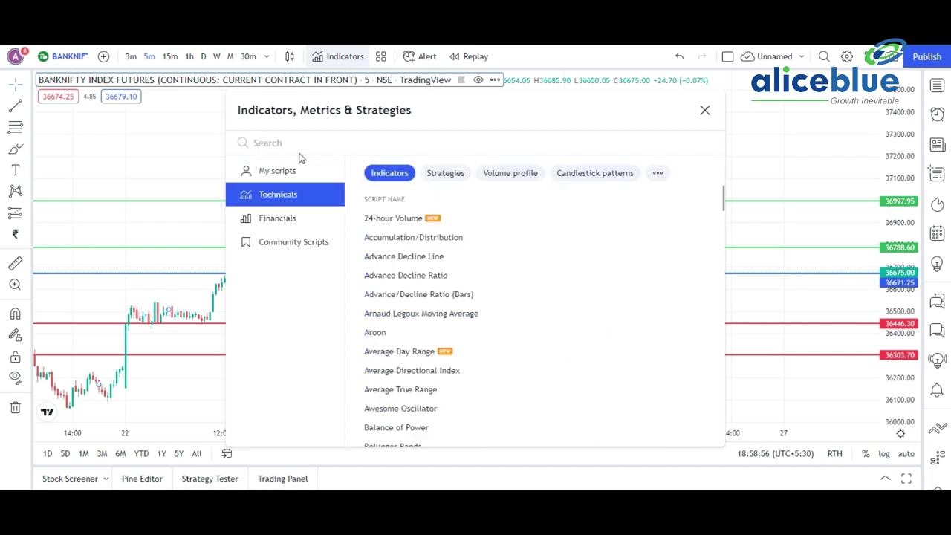
left_click(403, 256)
Step: Close the Indicators, Metrics & Strategies dialog to reveal the ADL pane reading -1339.60
left_click(703, 111)
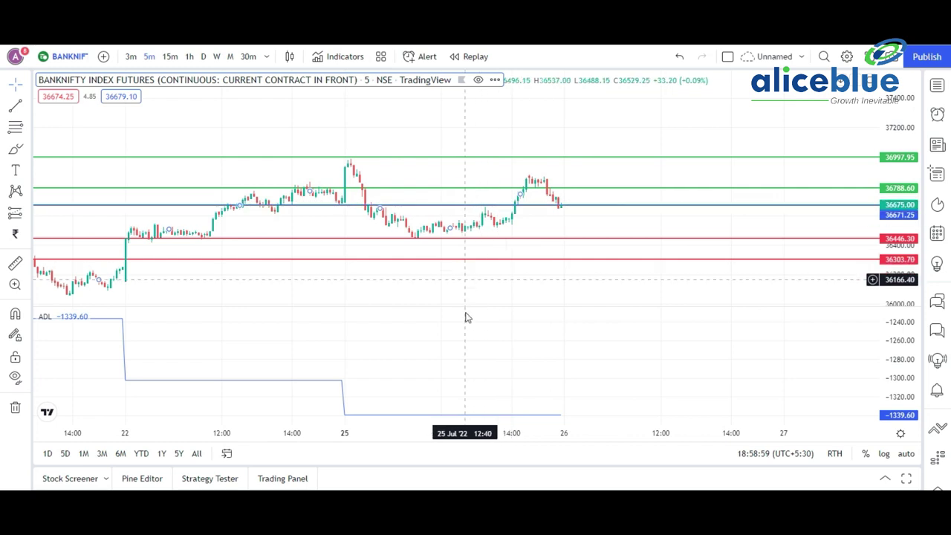